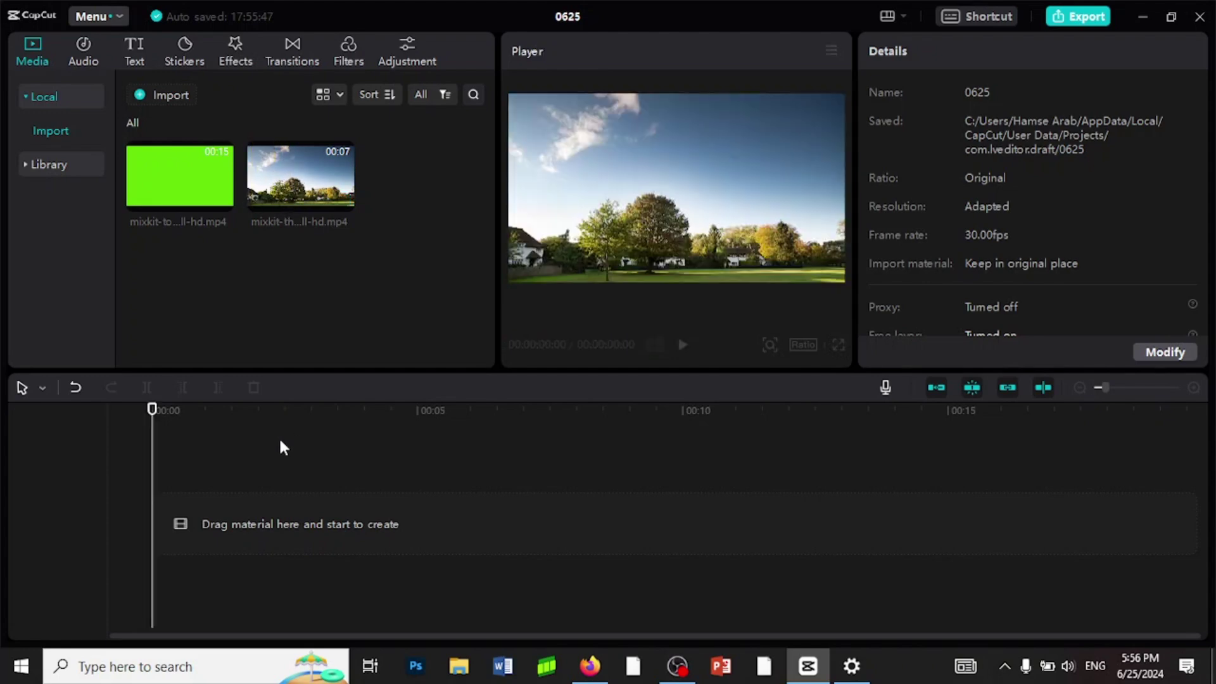
# Place the sky-and-village clip on the timeline, stack the green-screen tourist clip above it, and preview.
pyautogui.moveTo(177, 527); pyautogui.dragTo(155, 533)
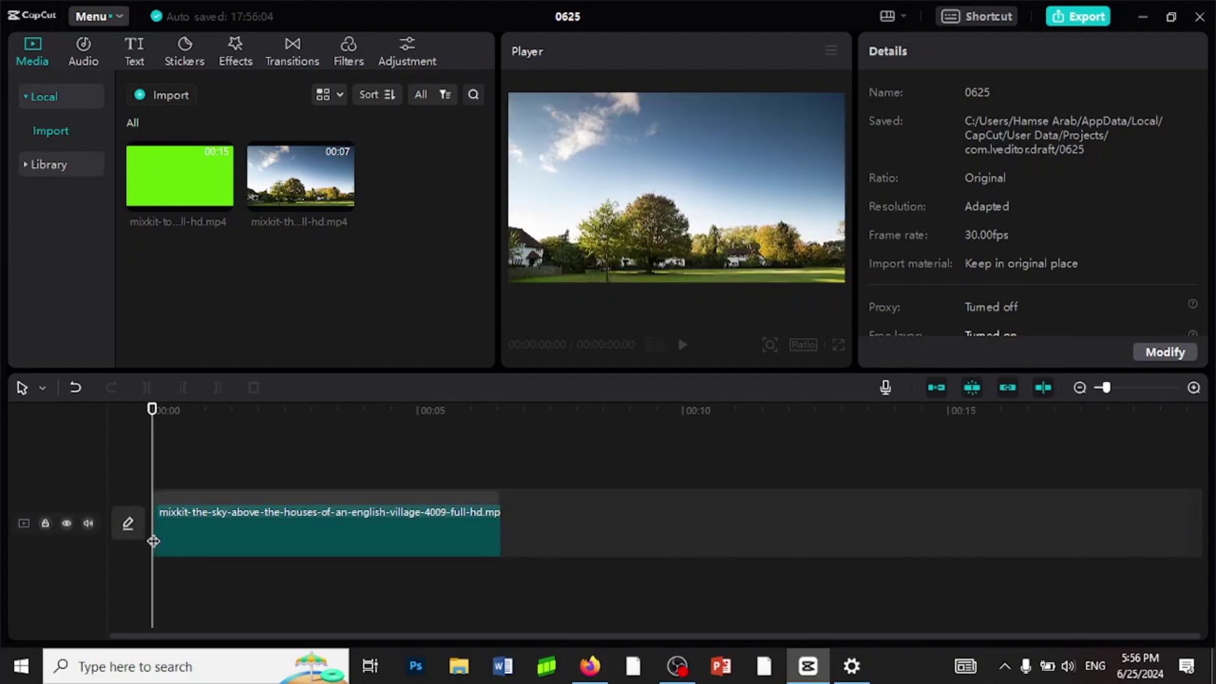
pyautogui.click(154, 534)
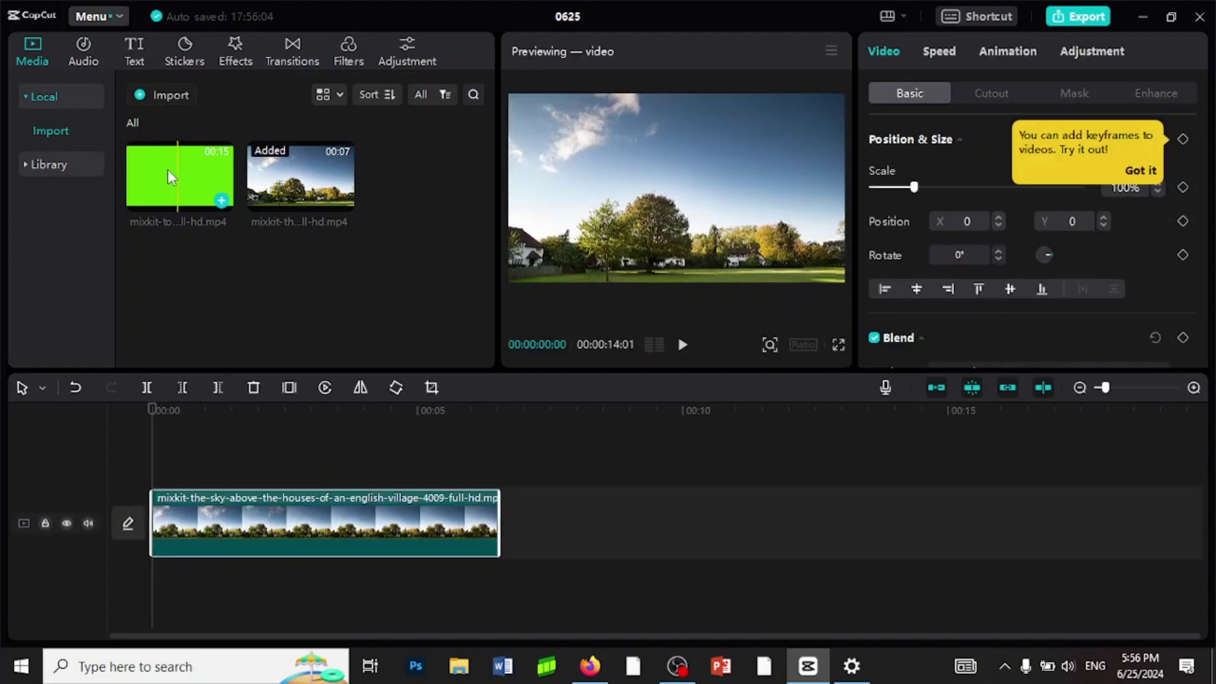
pyautogui.moveTo(210, 465); pyautogui.dragTo(151, 462)
pyautogui.click(150, 462)
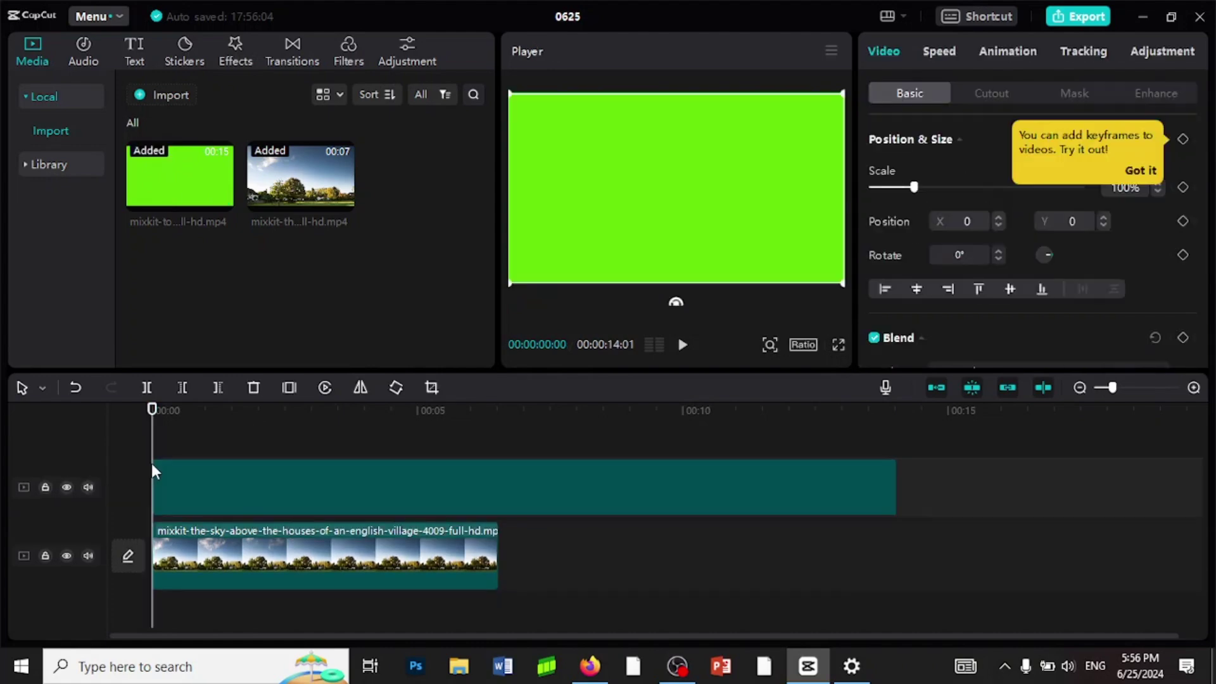
pyautogui.click(682, 346)
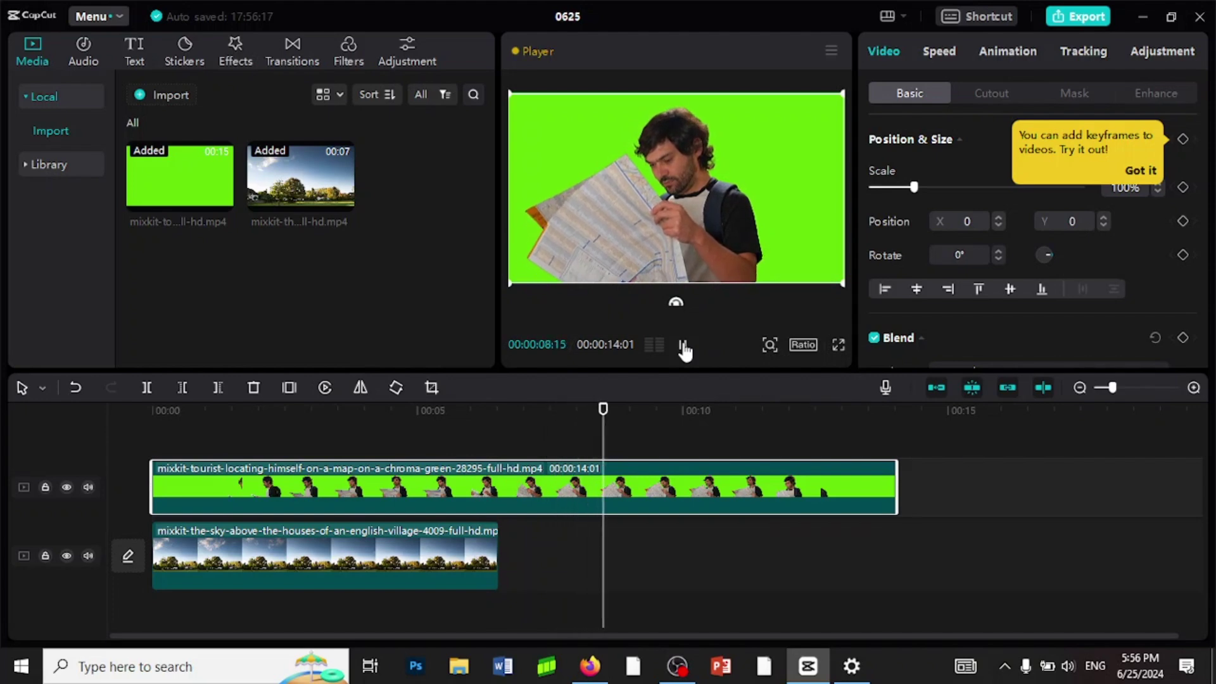
pyautogui.click(683, 345)
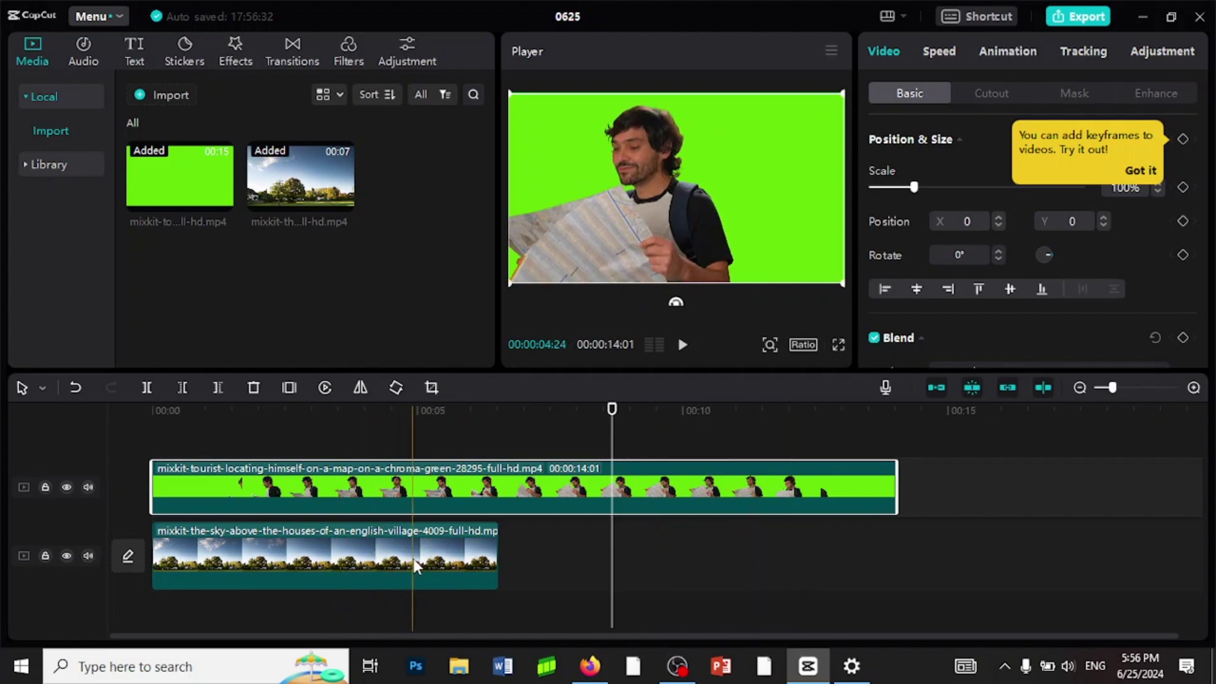
# Paste a copy of the sky clip right after the original on the bottom track, then preview.
pyautogui.click(364, 556)
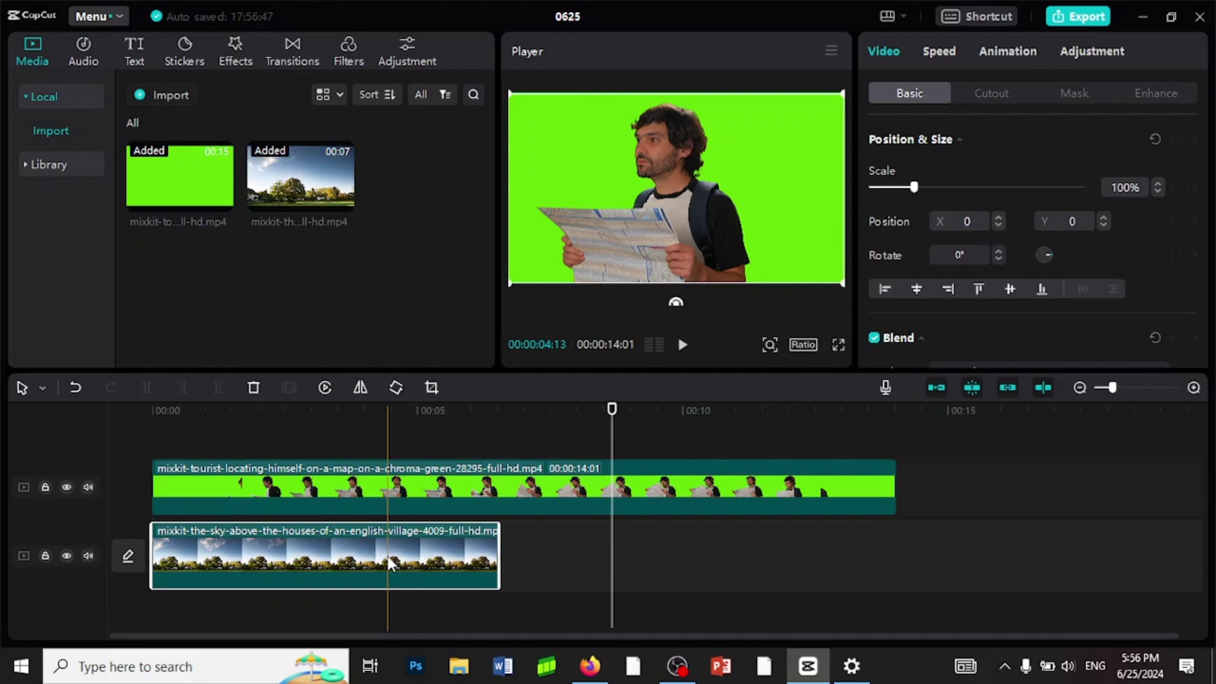
pyautogui.click(509, 539)
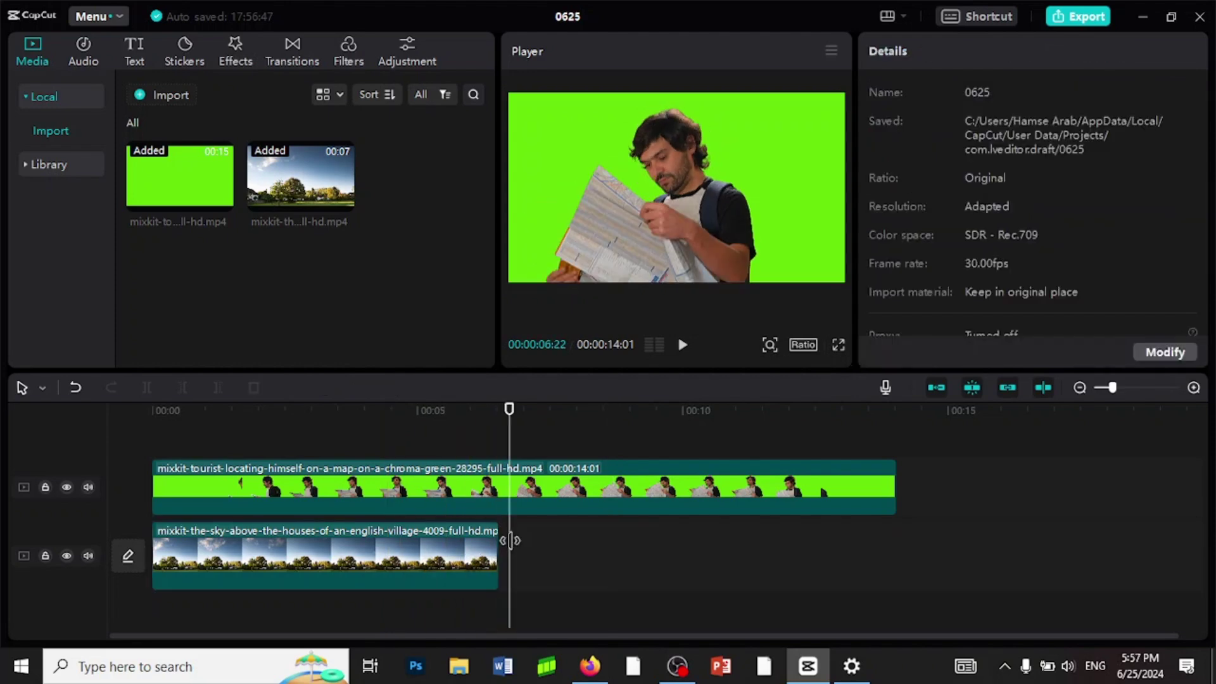
pyautogui.hotkey('ctrl', 'v')
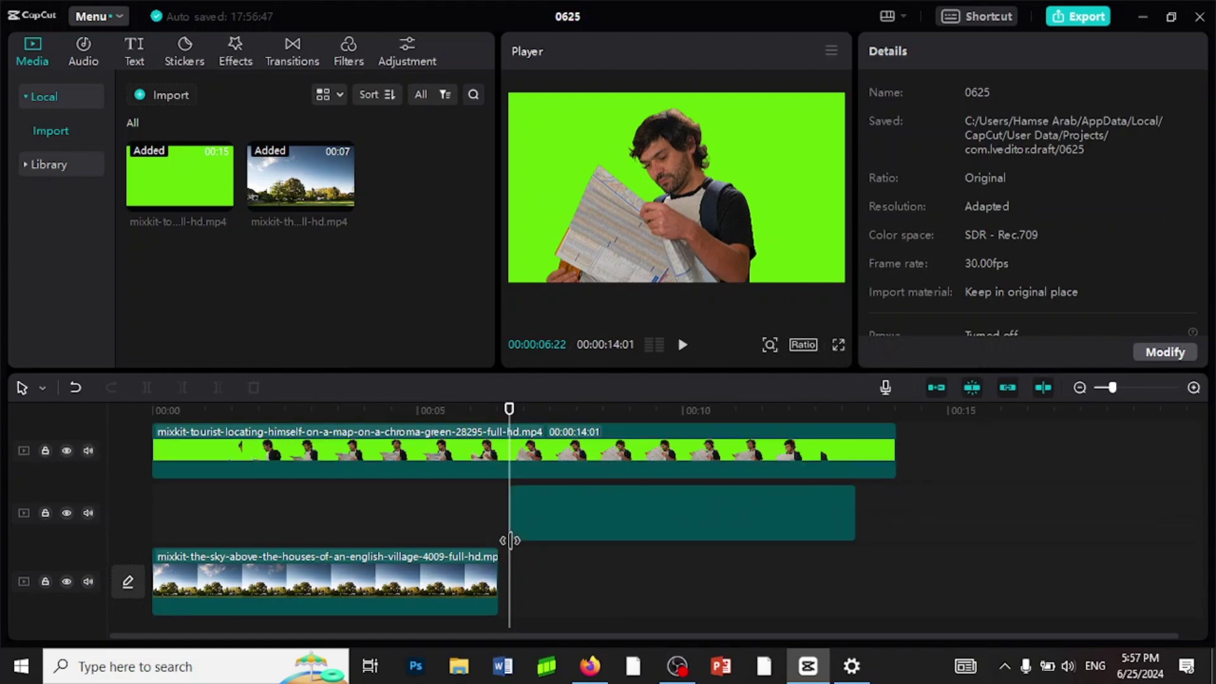
pyautogui.moveTo(546, 519); pyautogui.dragTo(546, 597)
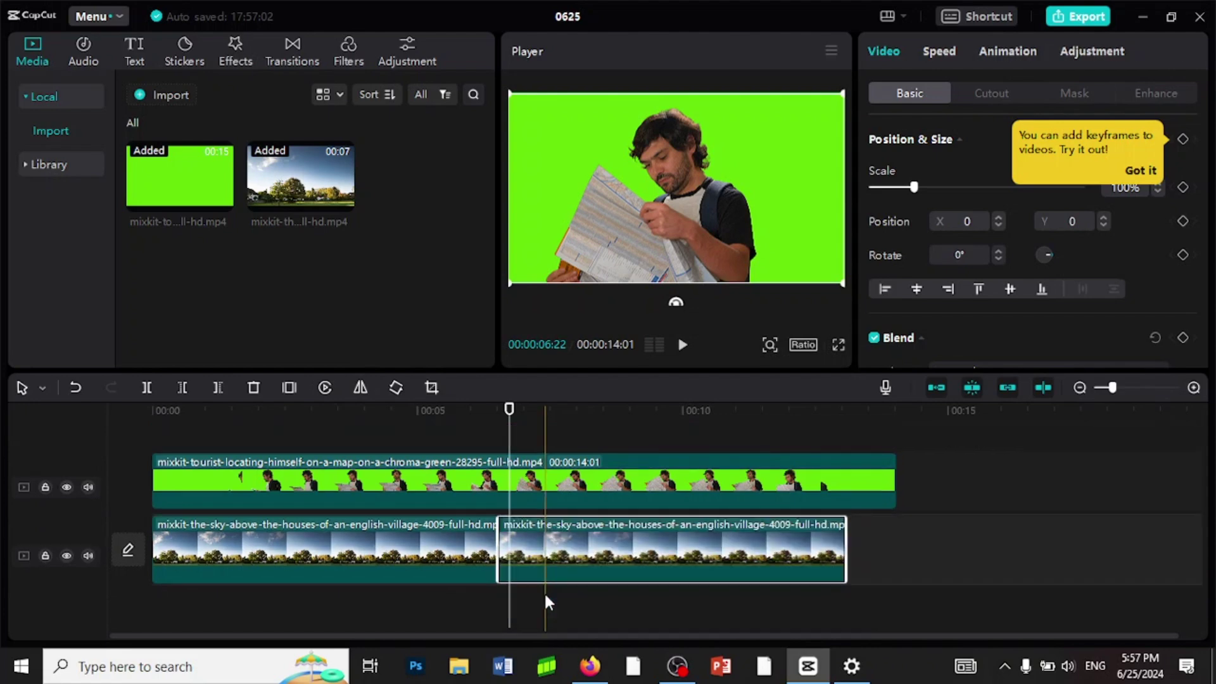
pyautogui.click(610, 500)
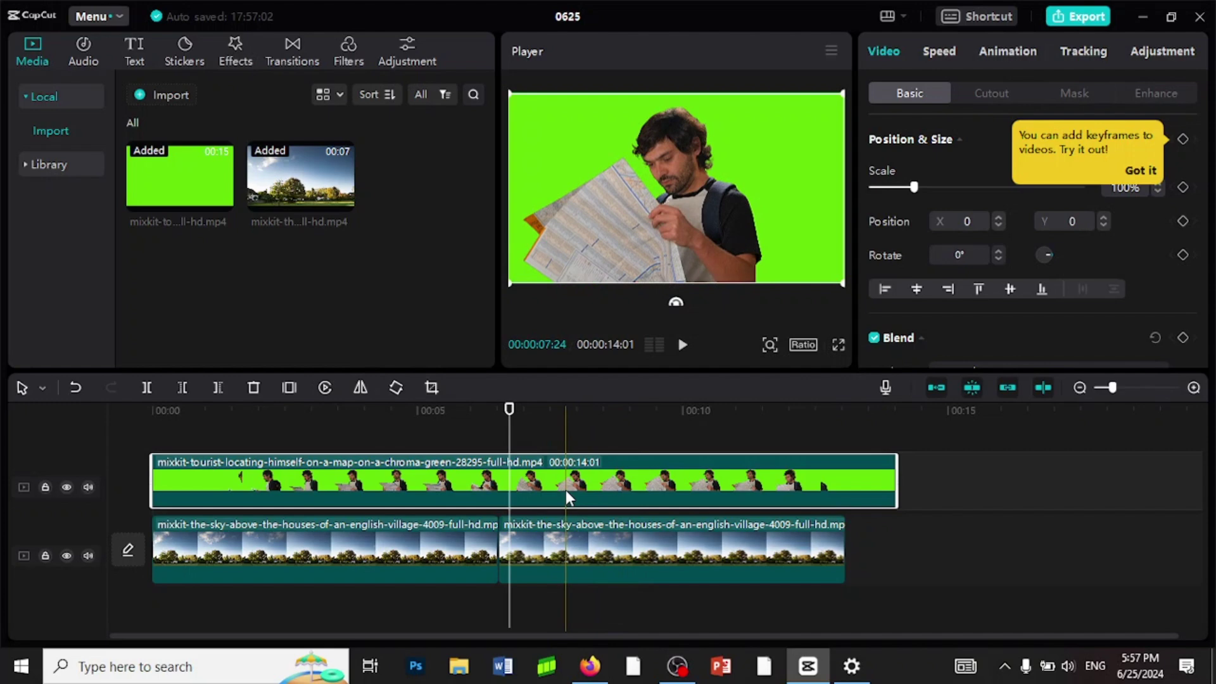
pyautogui.click(682, 347)
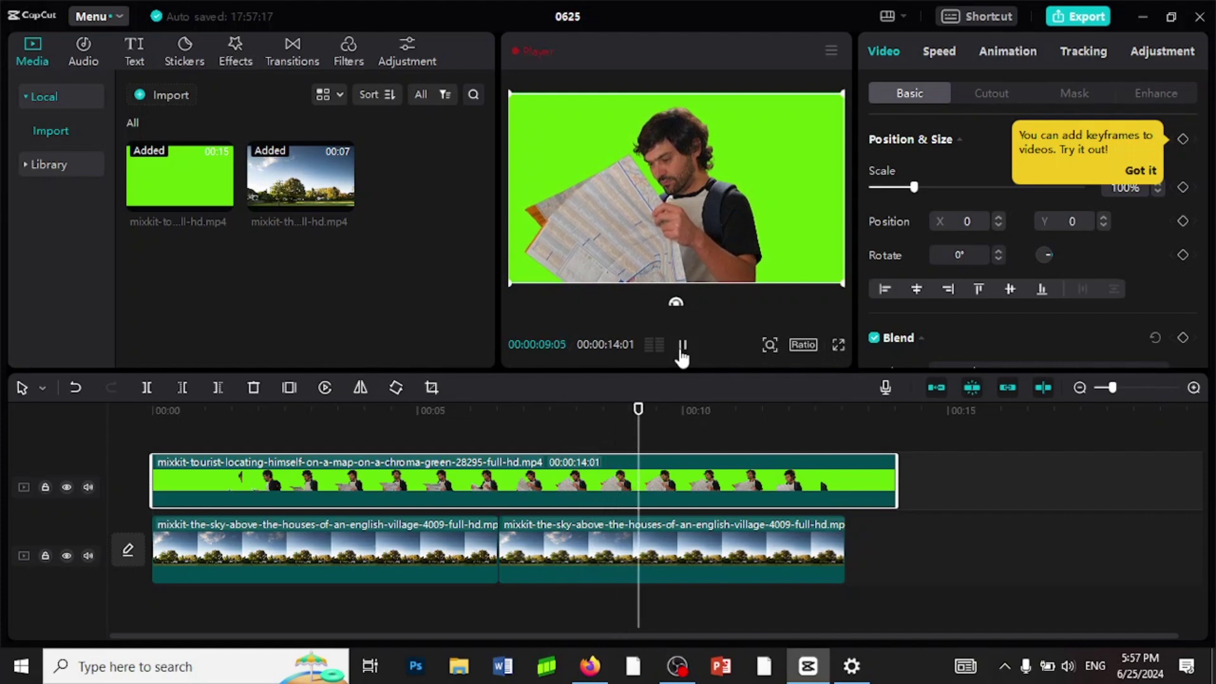
pyautogui.click(682, 347)
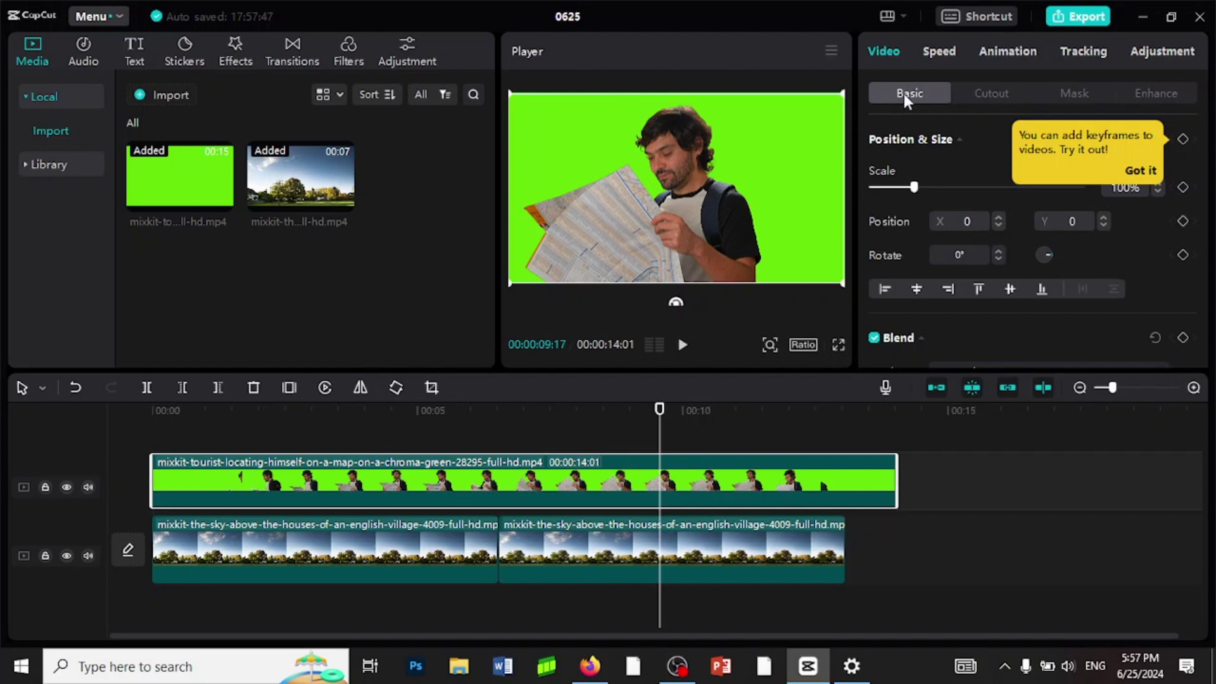
# Enable Chroma key under Cutout and sample the green screen as the key colour.
pyautogui.click(991, 95)
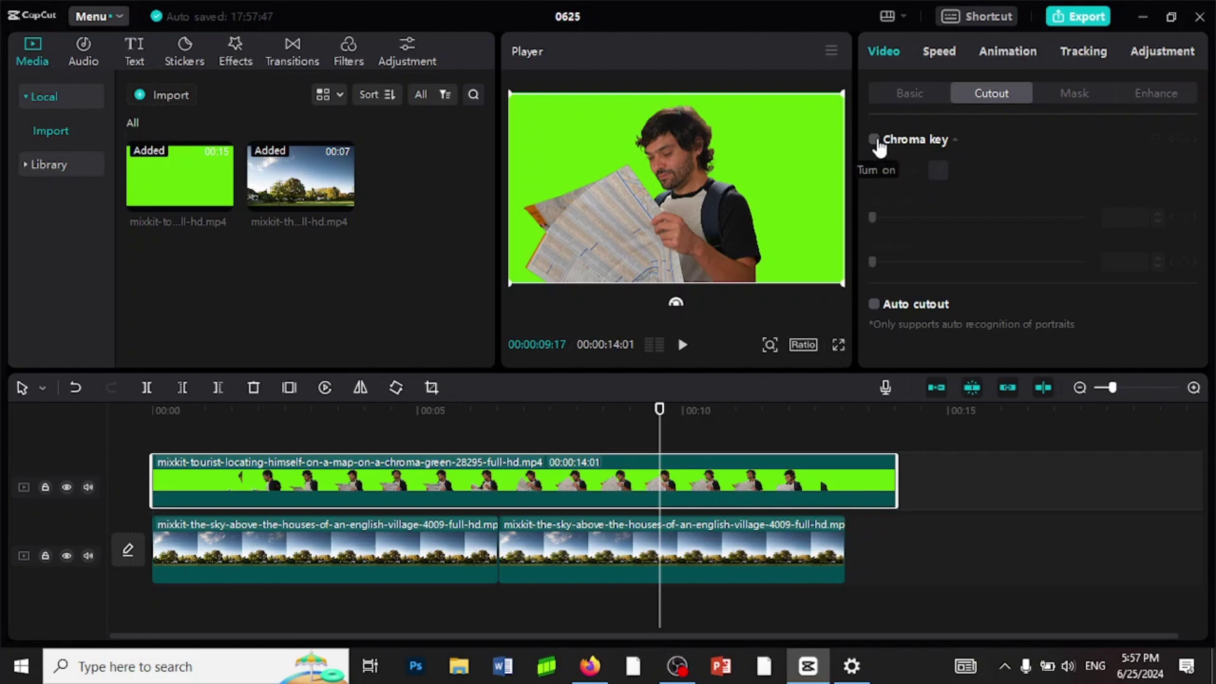
pyautogui.click(875, 140)
pyautogui.click(939, 168)
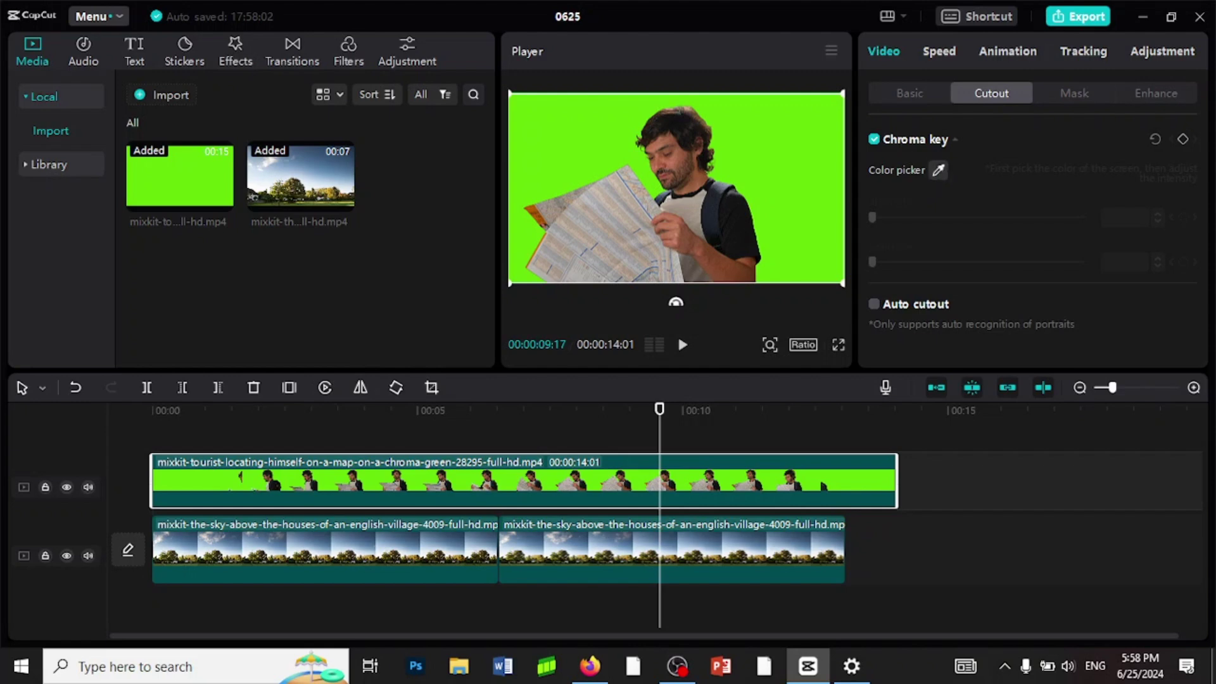
pyautogui.click(823, 148)
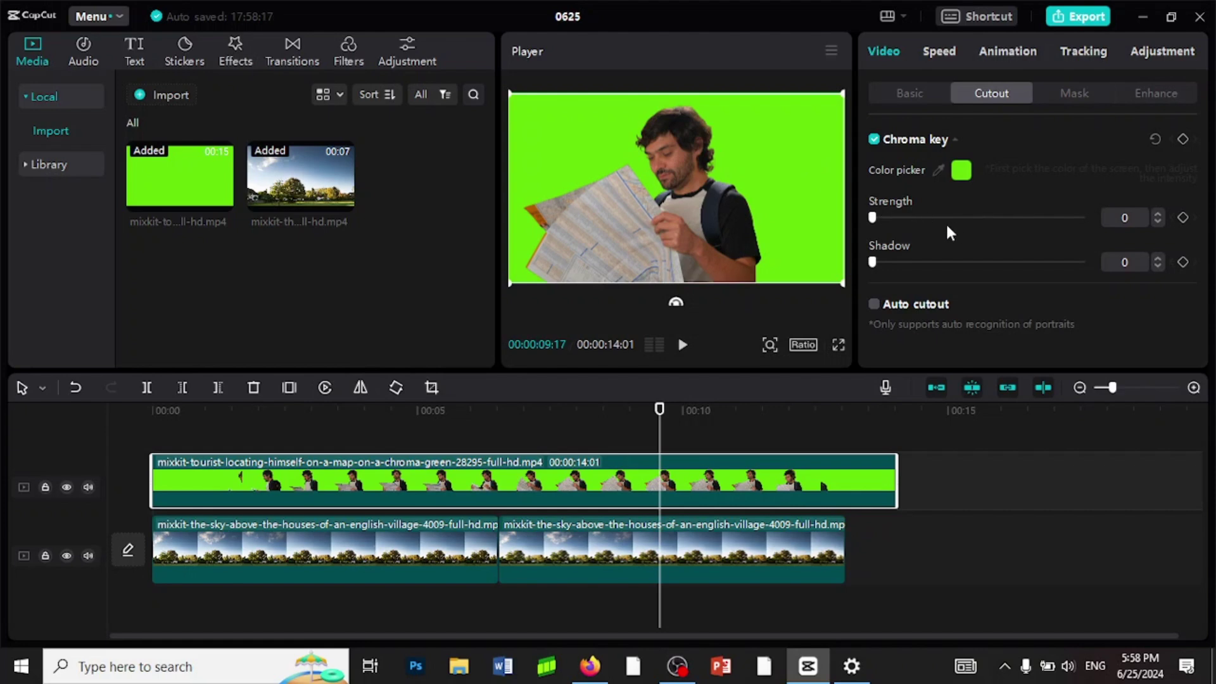
# Set the chroma key Strength and Shadow both to 60.
pyautogui.click(989, 217)
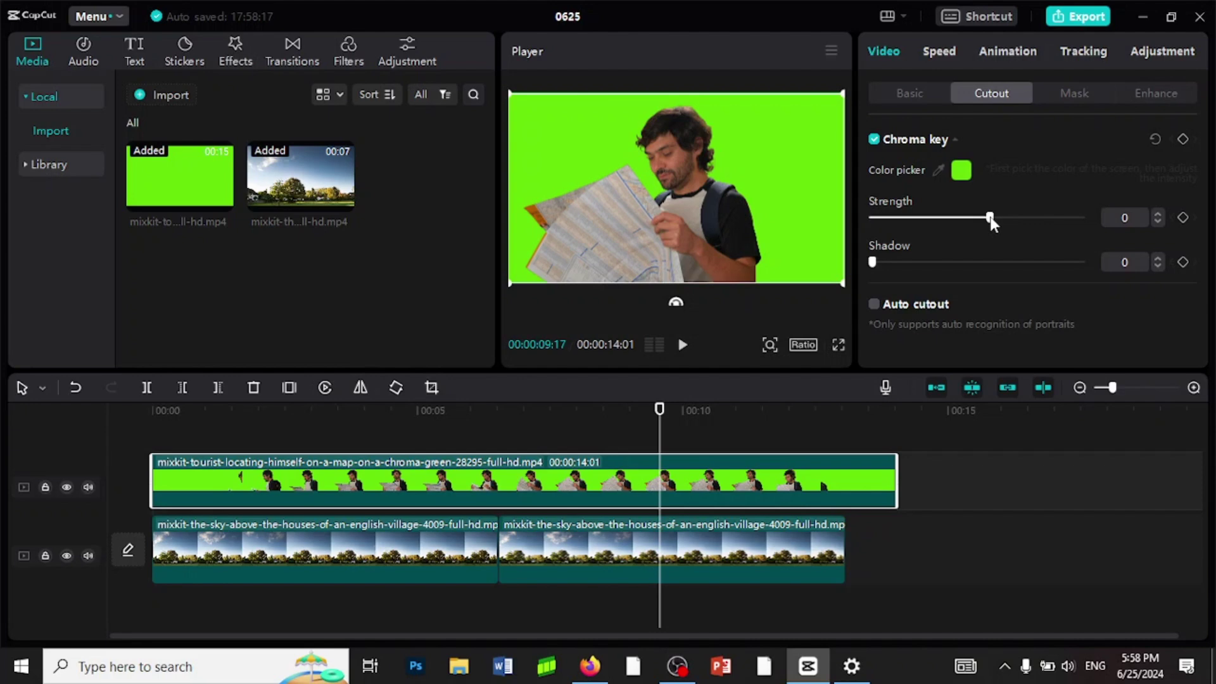
pyautogui.click(990, 261)
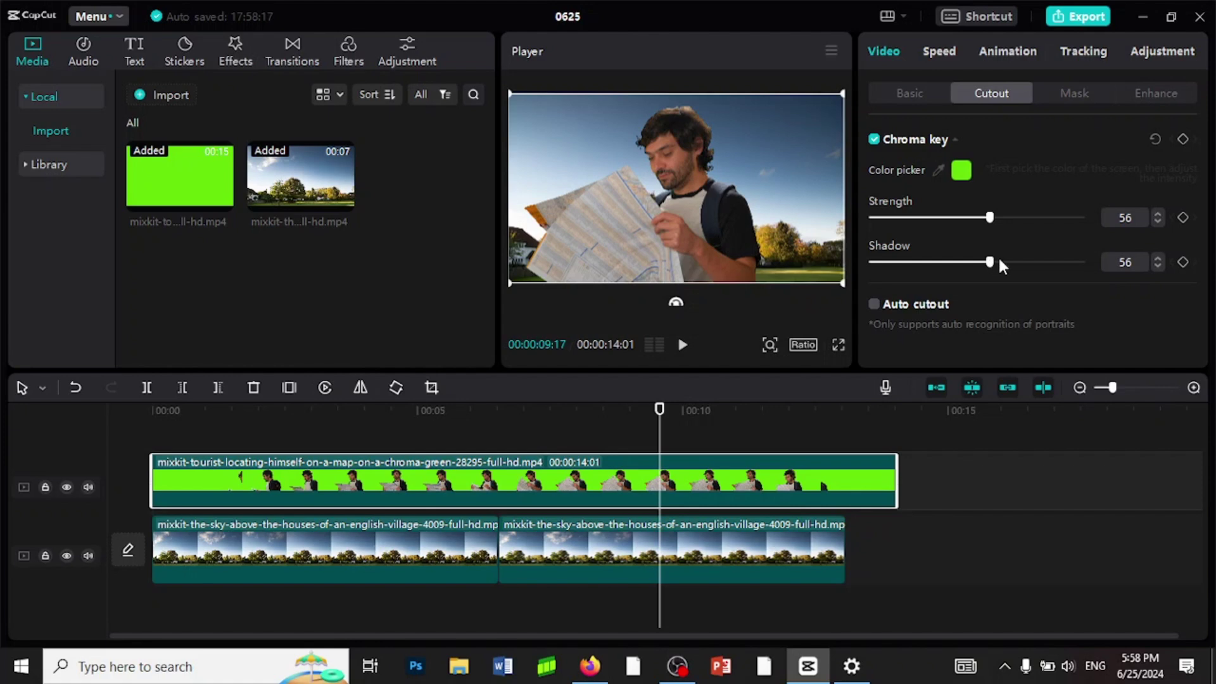
pyautogui.click(999, 262)
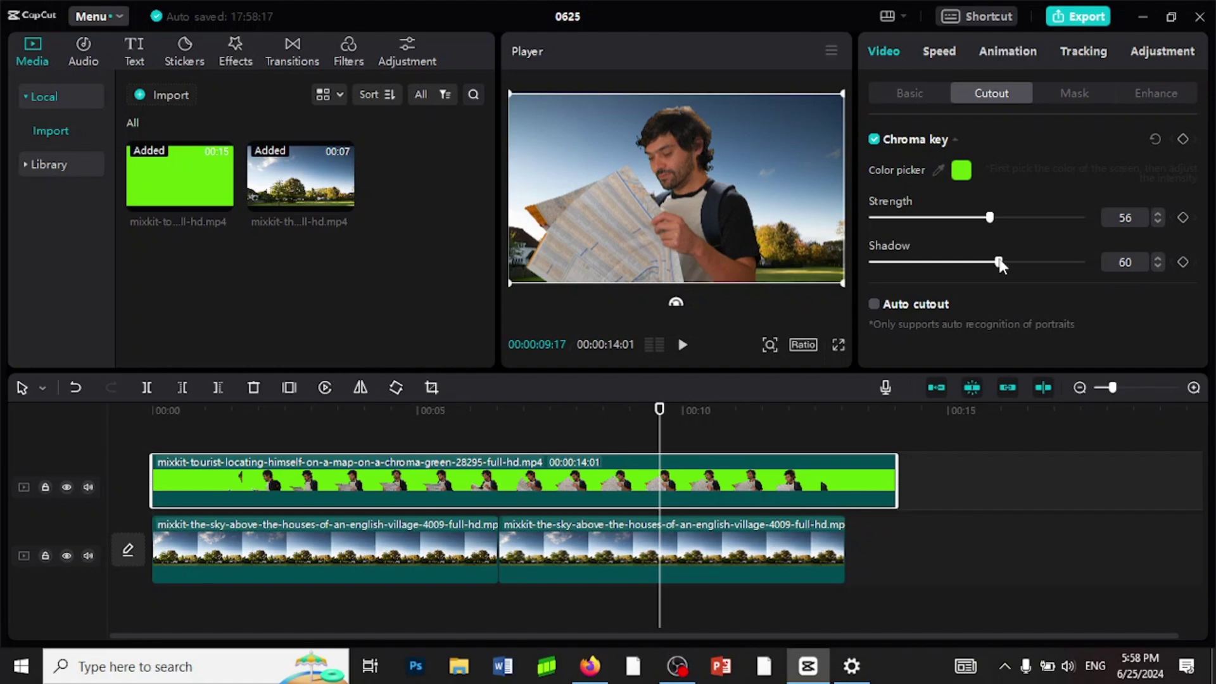
pyautogui.click(998, 217)
# Scale the tourist clip to 68%, move it down to Position Y -347, and play the result.
pyautogui.moveTo(659, 421); pyautogui.dragTo(306, 454)
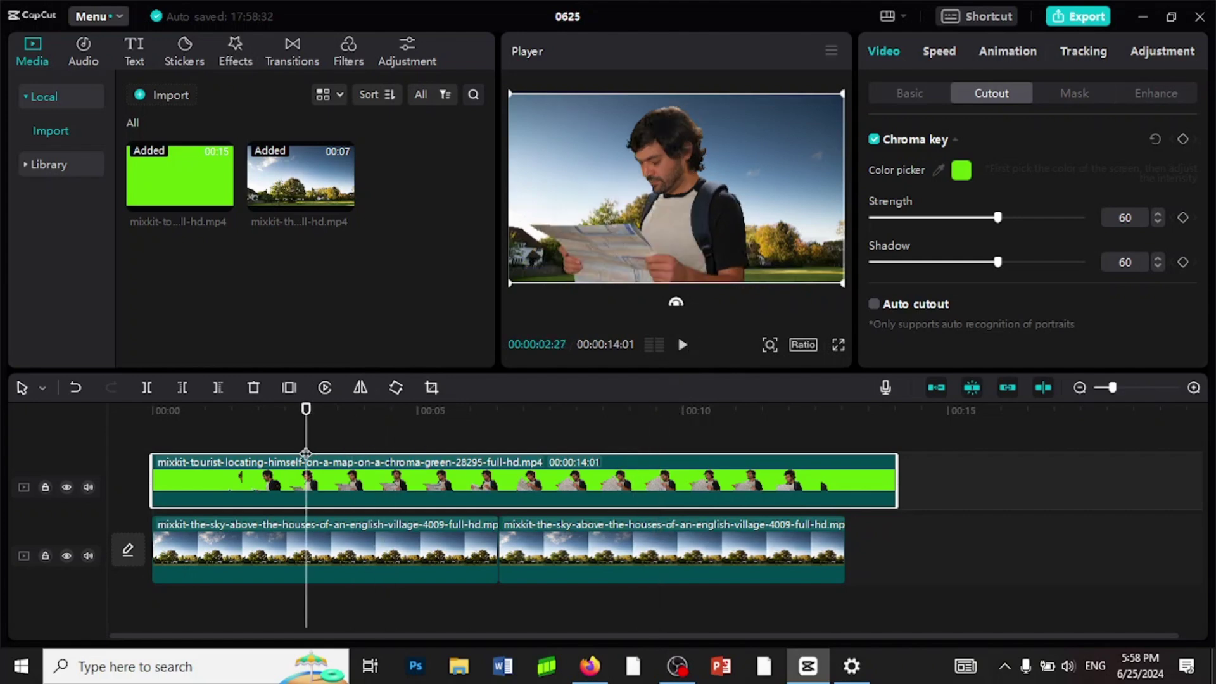
pyautogui.click(903, 91)
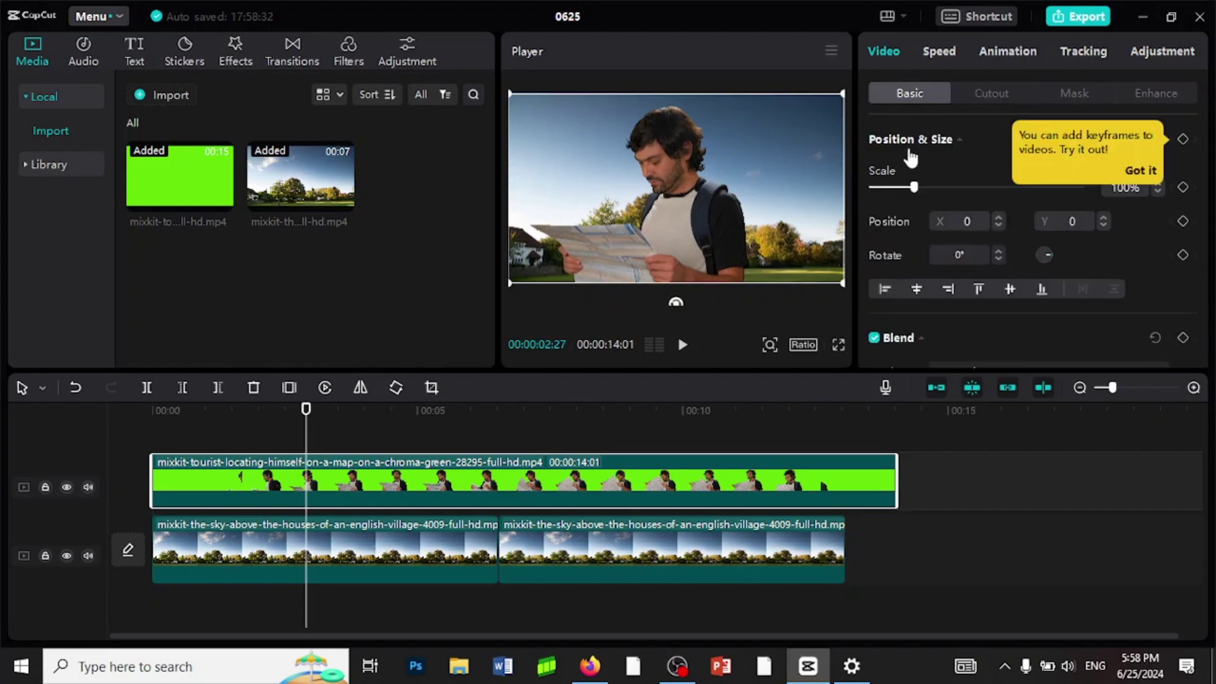
pyautogui.moveTo(913, 187); pyautogui.dragTo(900, 188)
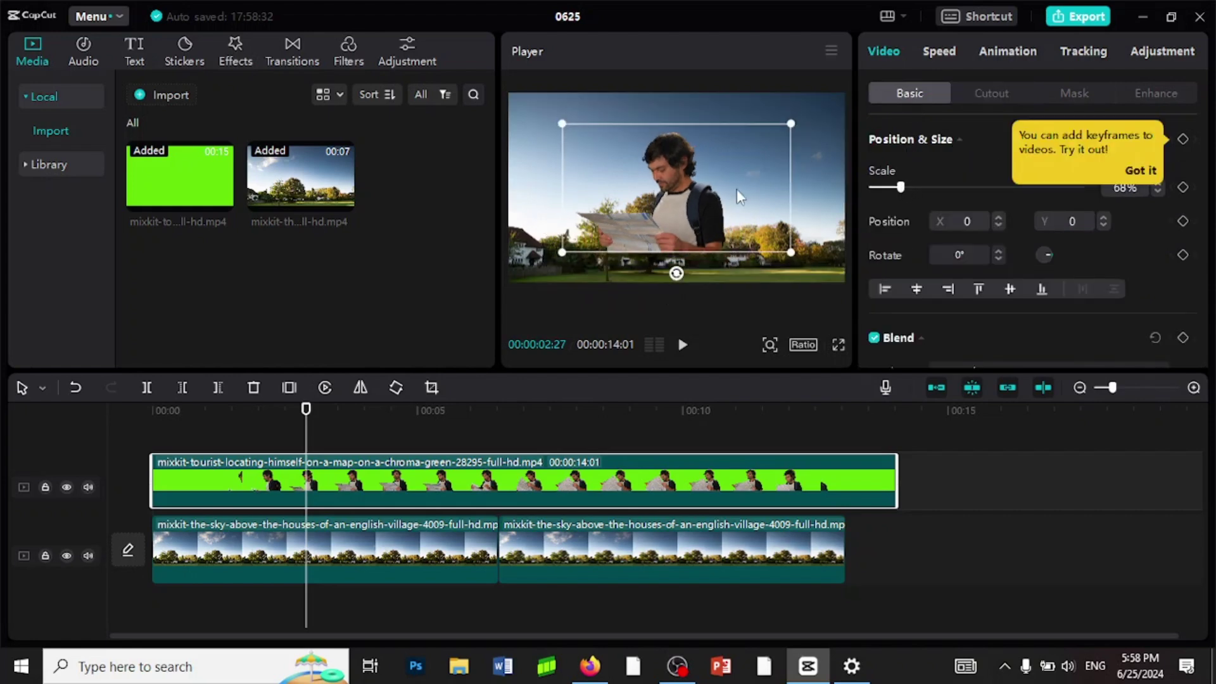
pyautogui.moveTo(668, 195); pyautogui.dragTo(679, 219)
pyautogui.moveTo(672, 228); pyautogui.dragTo(682, 275)
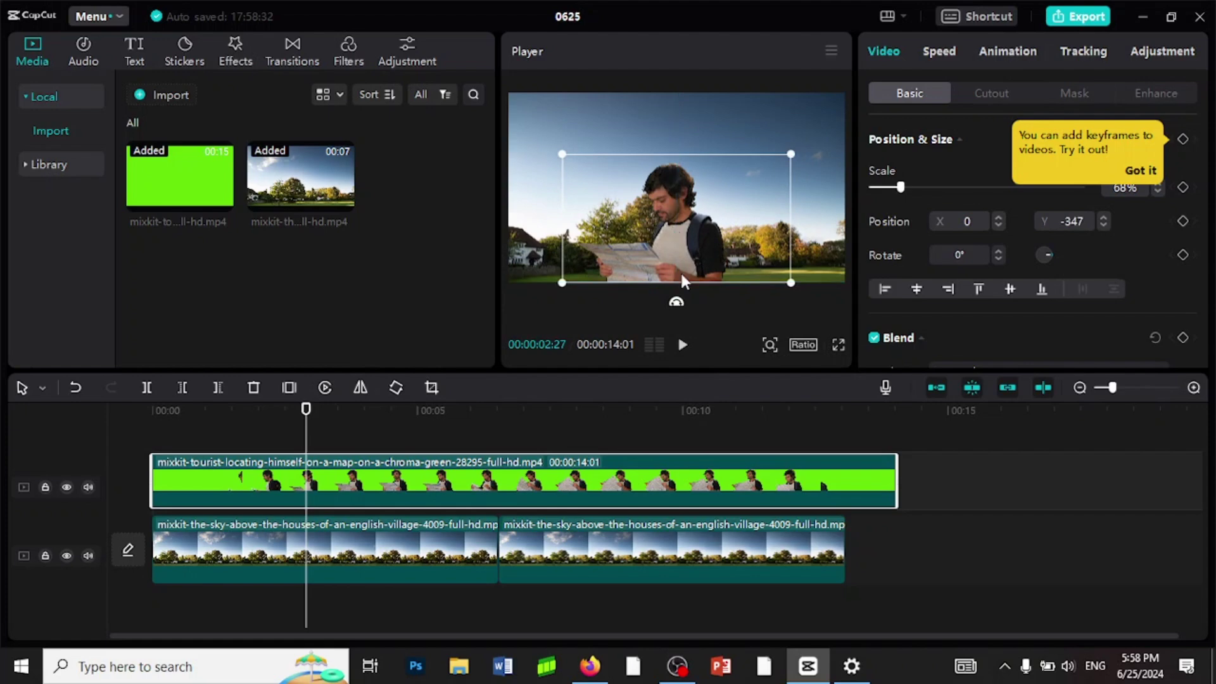
pyautogui.click(683, 347)
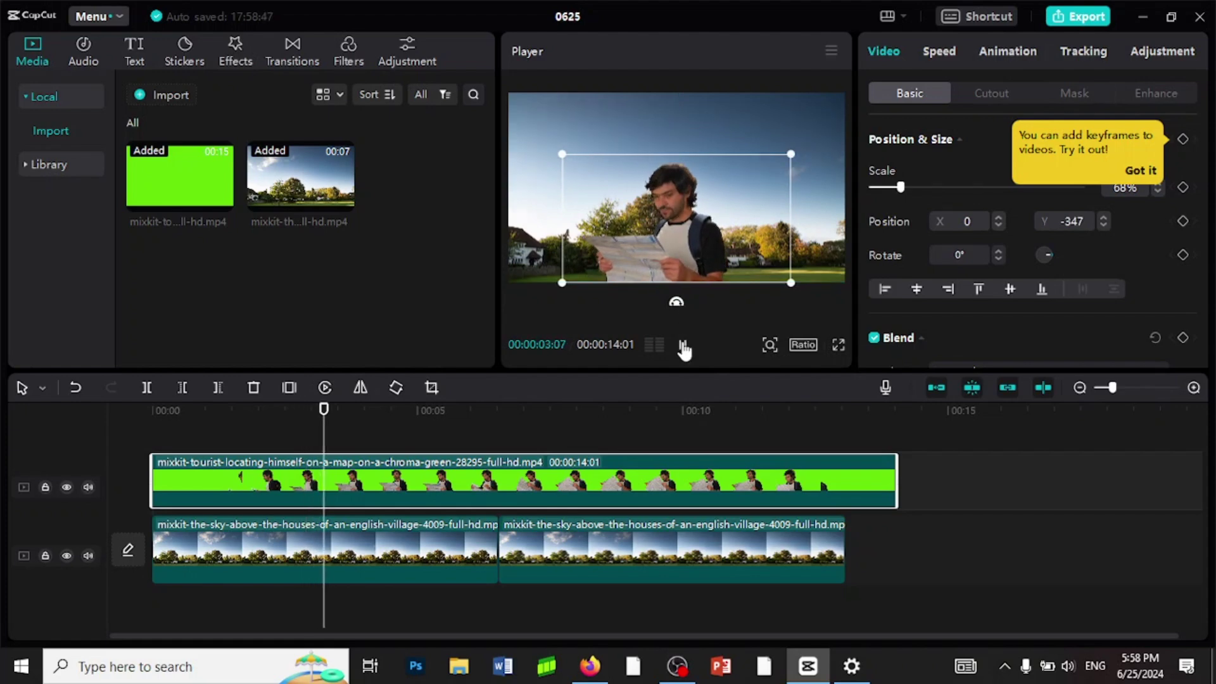